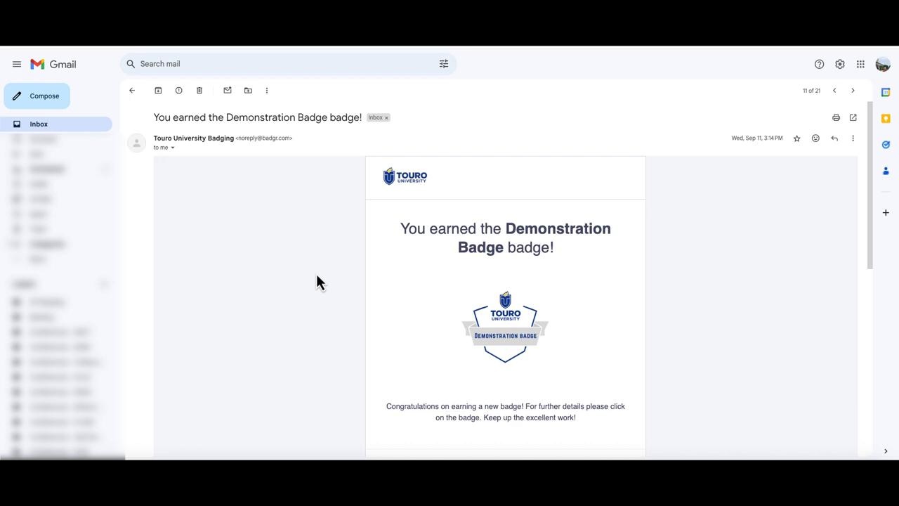
{"action": "scroll", "coordinate": [317, 276], "scroll_direction": "down", "scroll_amount": 2}
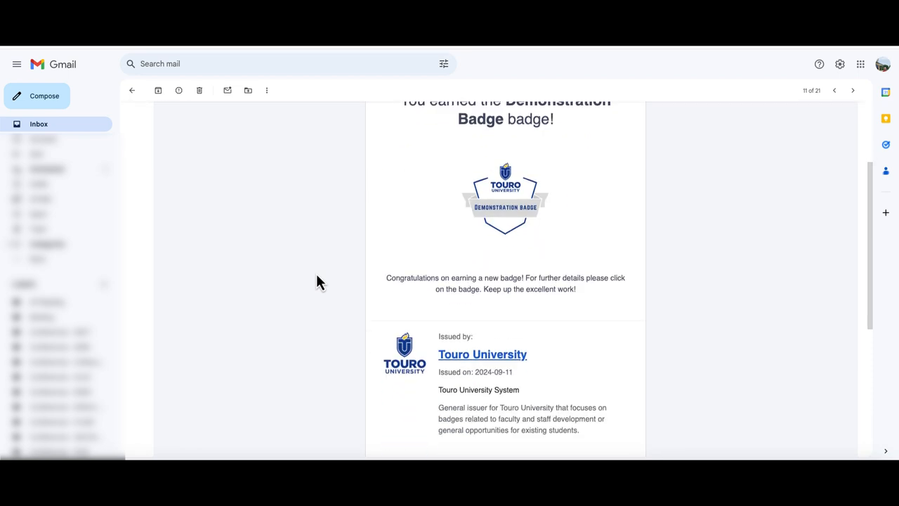
{"action": "scroll", "coordinate": [317, 276], "scroll_direction": "down", "scroll_amount": 2}
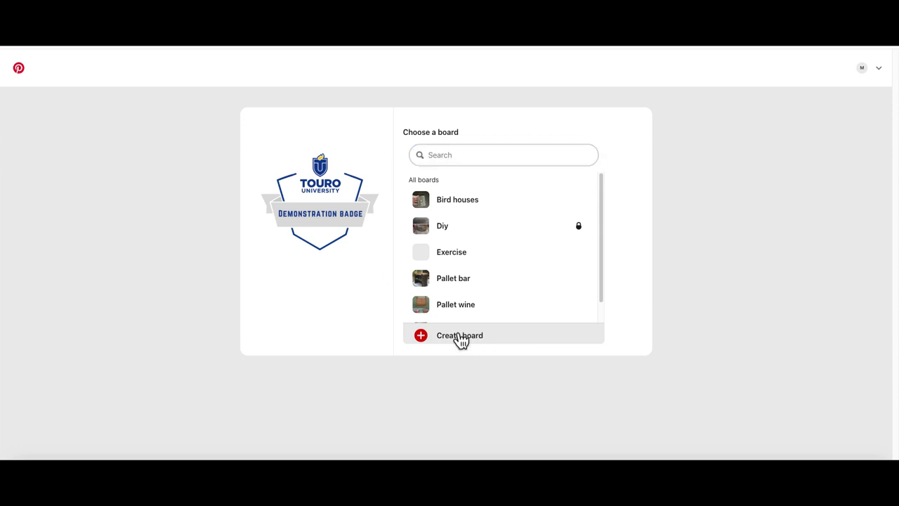
Make a brand-new board and name it Badges for the badge pin.
{"action": "left_click", "coordinate": [462, 340]}
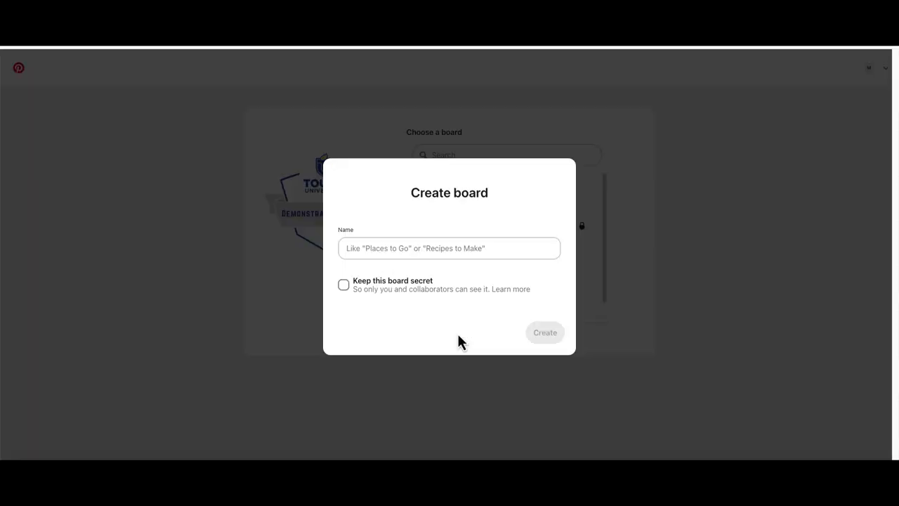
{"action": "left_click", "coordinate": [454, 246]}
{"action": "type", "text": "Badges"}
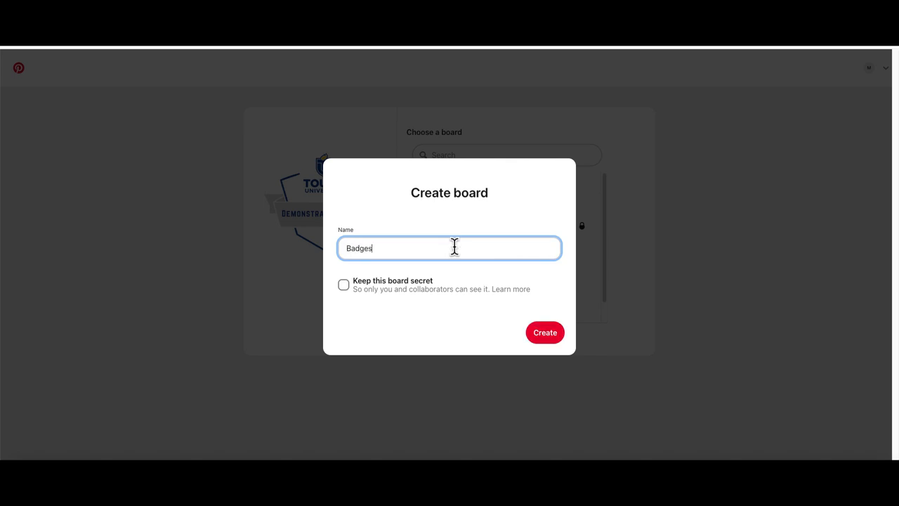
{"action": "left_click", "coordinate": [542, 335]}
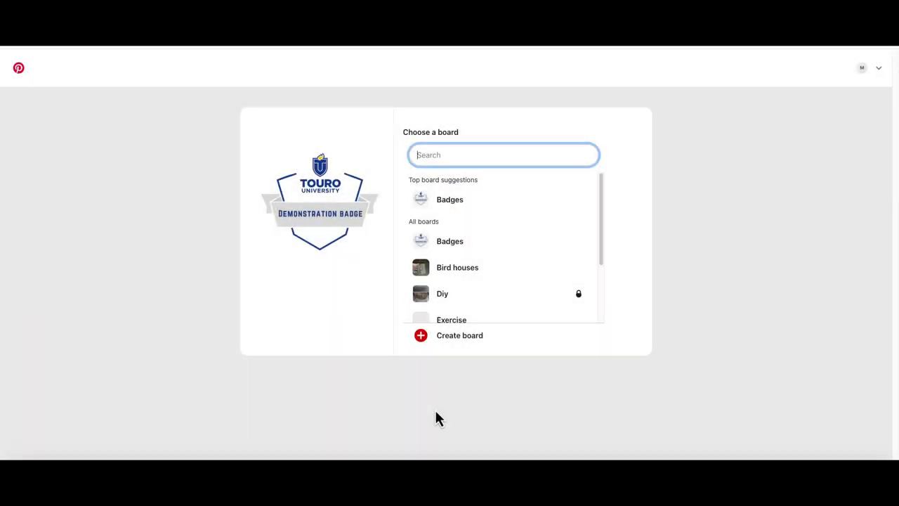
{"action": "mouse_move", "coordinate": [500, 200]}
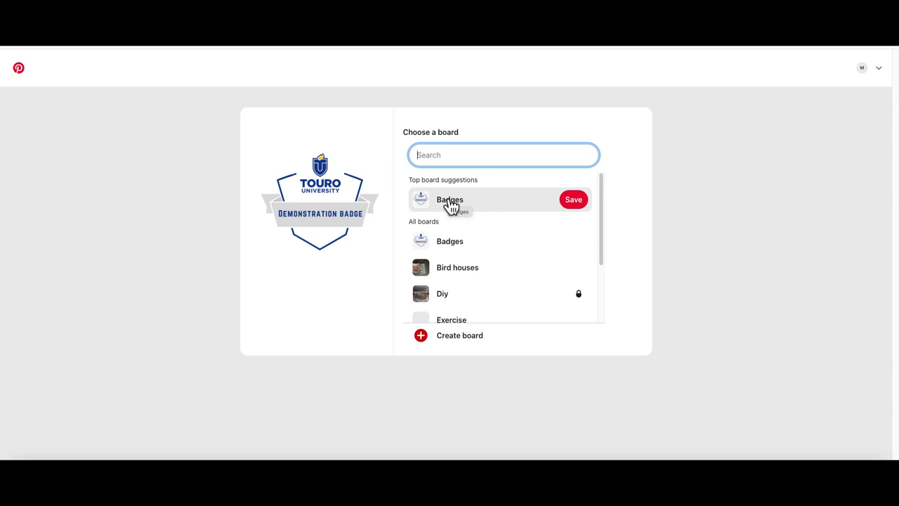
Save the Demonstration Badge to Badges and view the newly saved pin.
{"action": "left_click", "coordinate": [574, 200]}
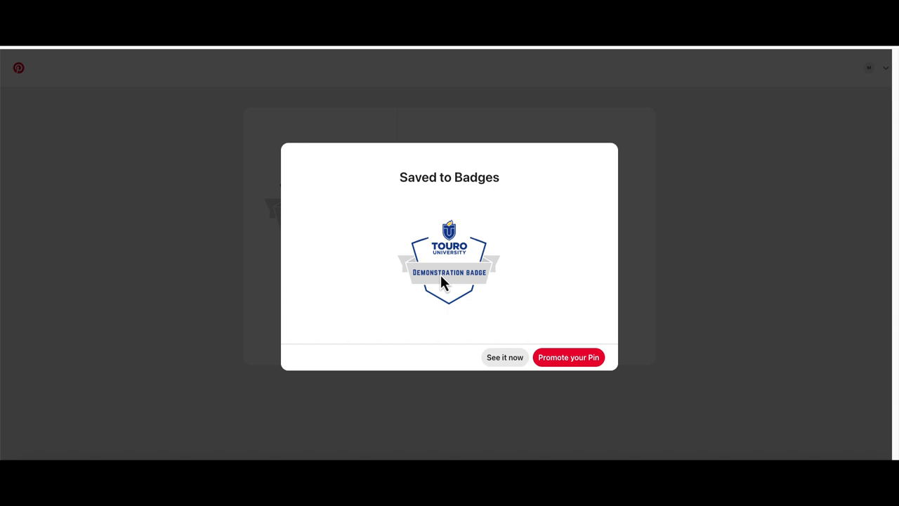
{"action": "left_click", "coordinate": [513, 358]}
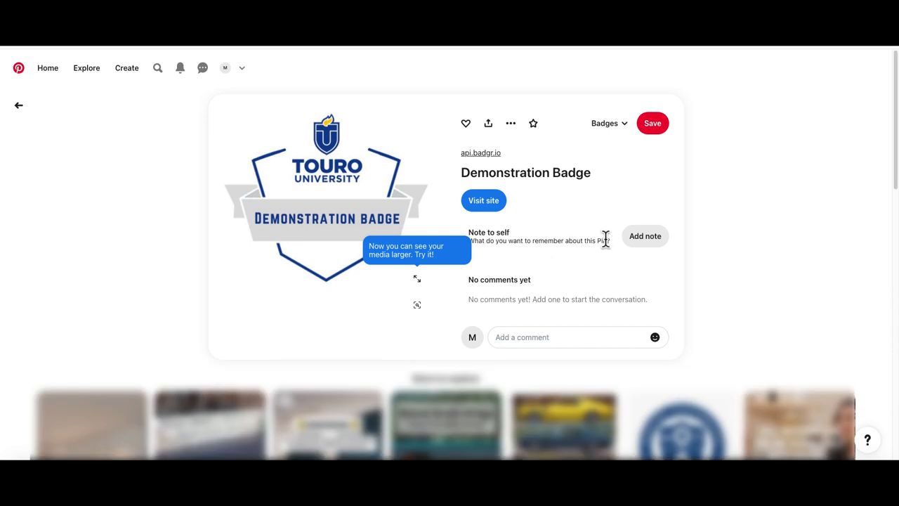
Start a private note on the pin, then dismiss it without adding anything.
{"action": "left_click", "coordinate": [645, 237]}
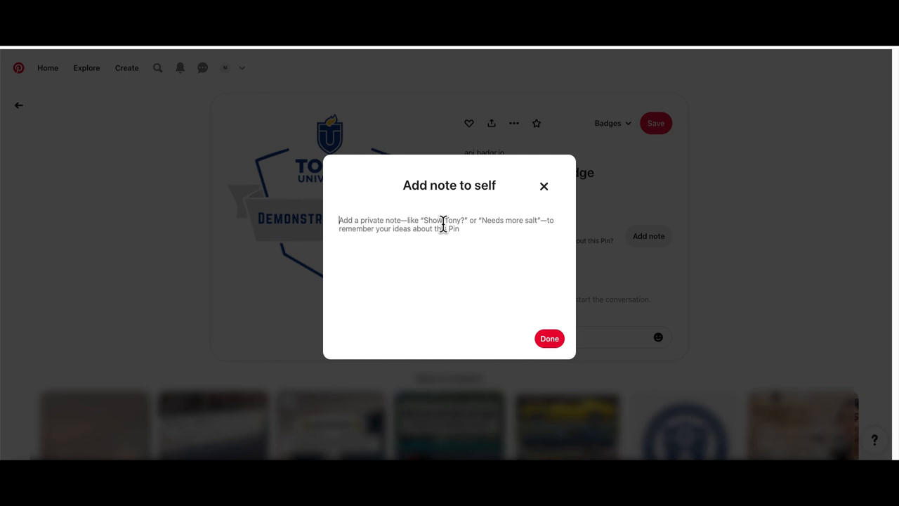
{"action": "left_click", "coordinate": [542, 196]}
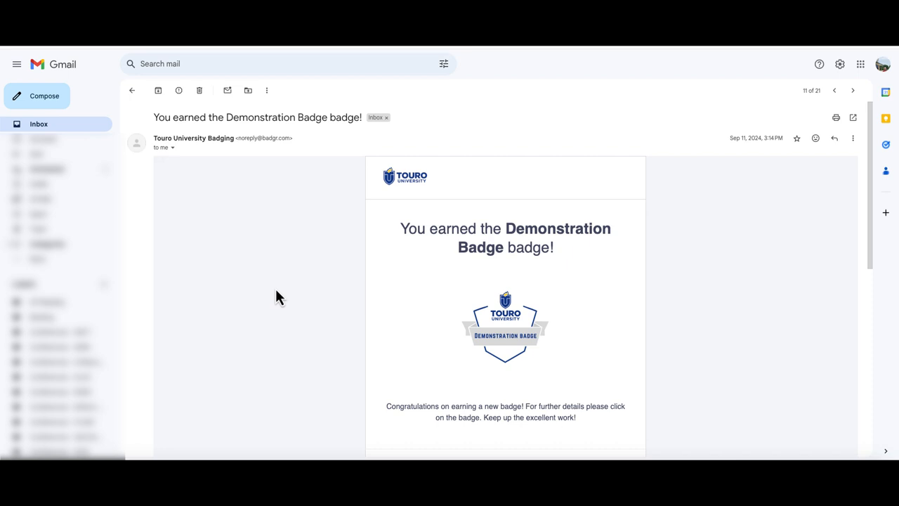
{"action": "scroll", "coordinate": [276, 291], "scroll_direction": "down", "scroll_amount": 2}
{"action": "scroll", "coordinate": [276, 291], "scroll_direction": "down", "scroll_amount": 4}
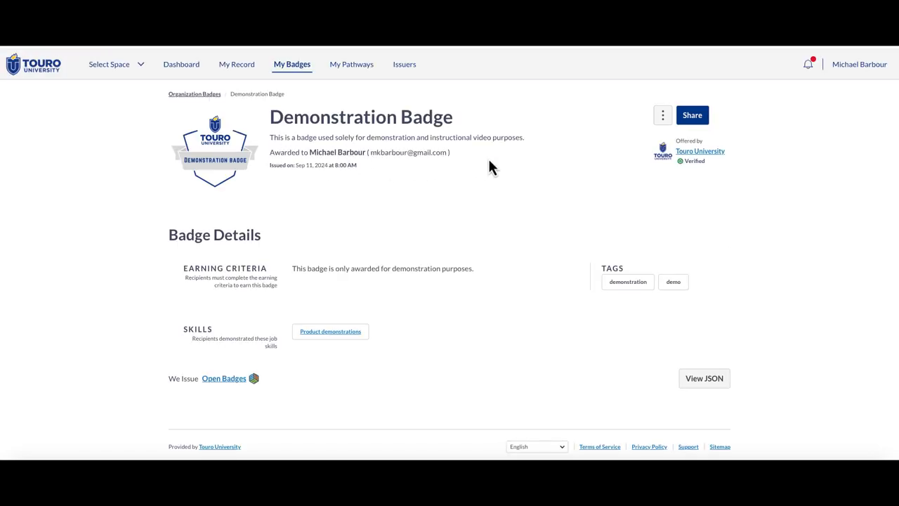
Share the Demonstration Badge from Badgr to Pinterest via the Social share options.
{"action": "left_click", "coordinate": [693, 116]}
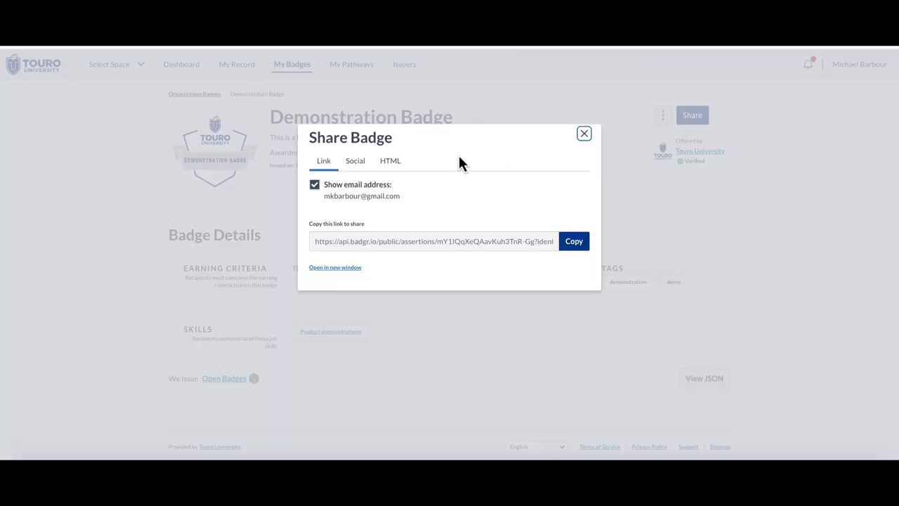
{"action": "left_click", "coordinate": [356, 164]}
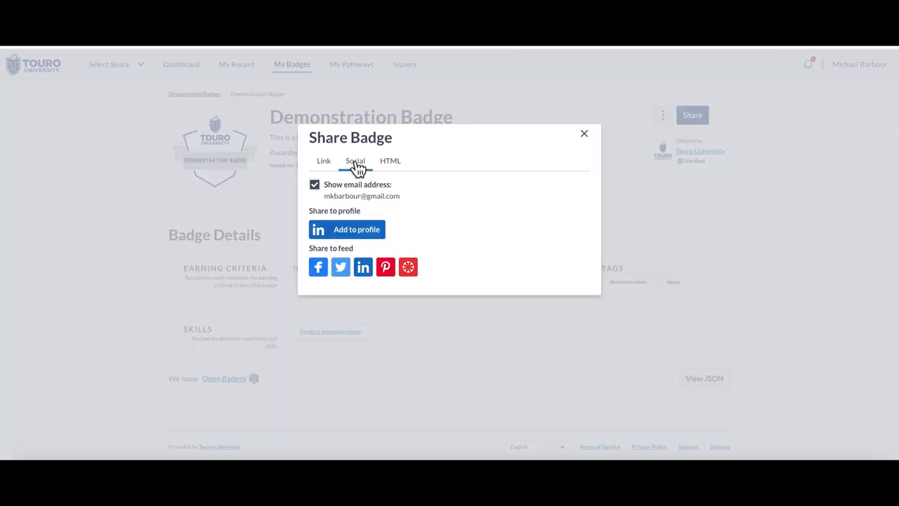
{"action": "left_click", "coordinate": [386, 270]}
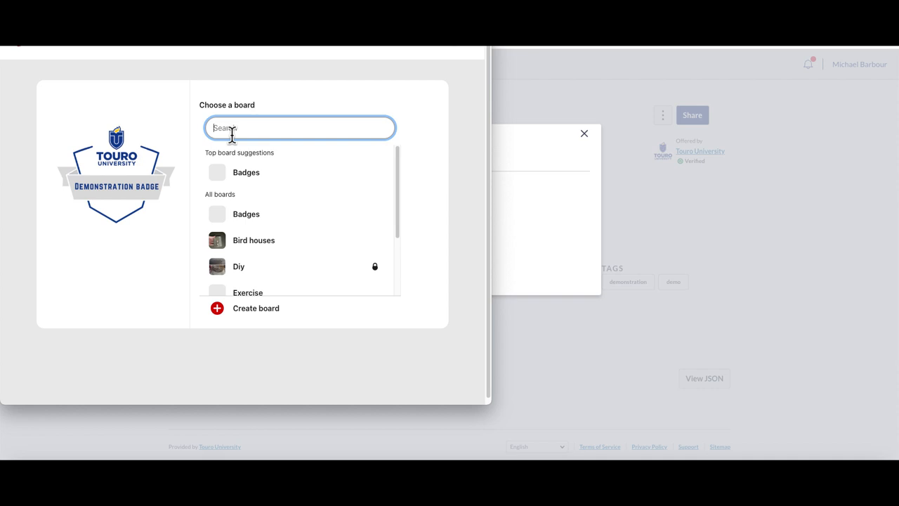
{"action": "mouse_move", "coordinate": [295, 172]}
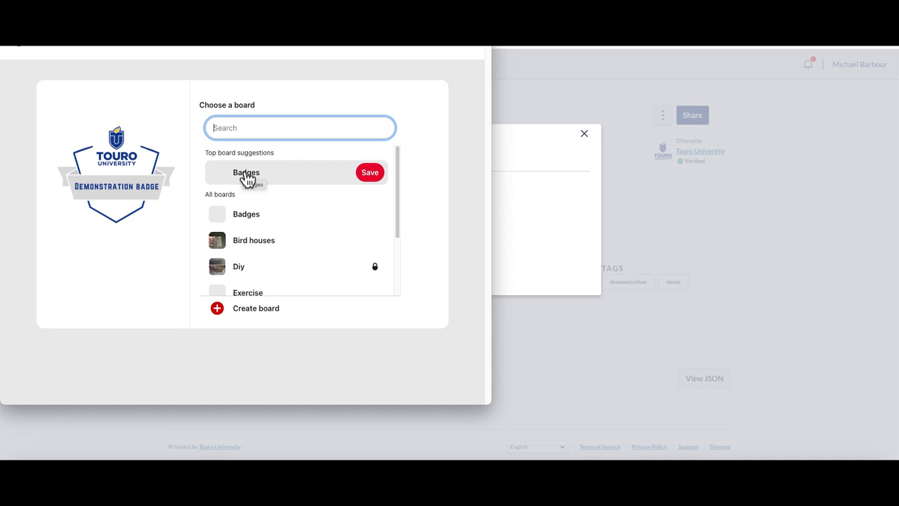
Save the badge from the Badgr page to the suggested Badges board.
{"action": "left_click", "coordinate": [261, 178]}
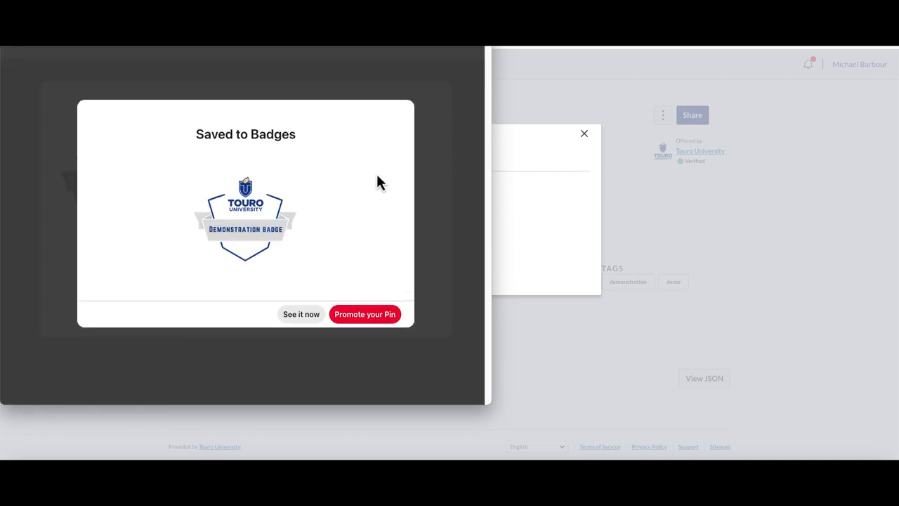